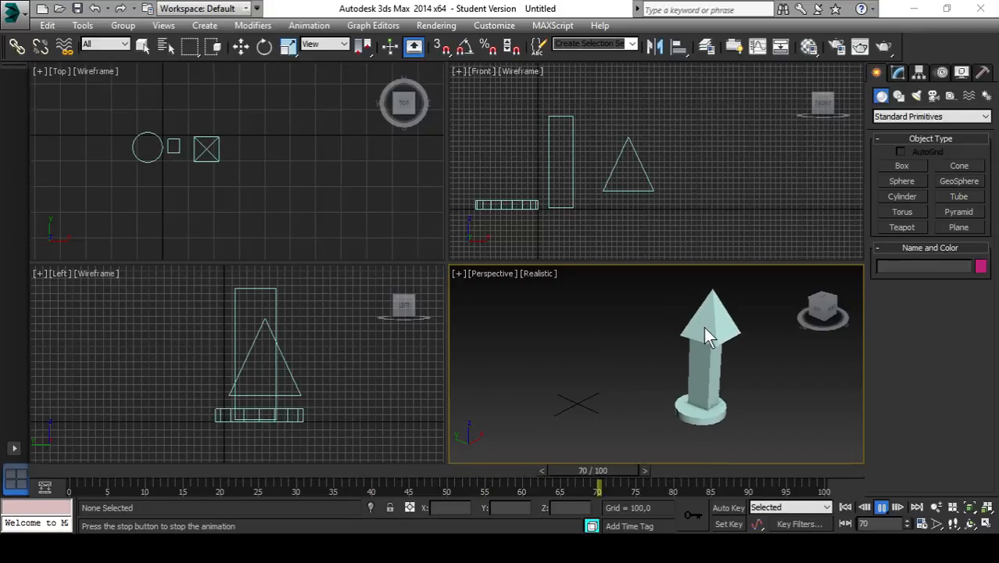
Step: Stop the animation playback and return the time slider to frame 0
click(881, 507)
key(w)
drag(296, 474, 77, 473)
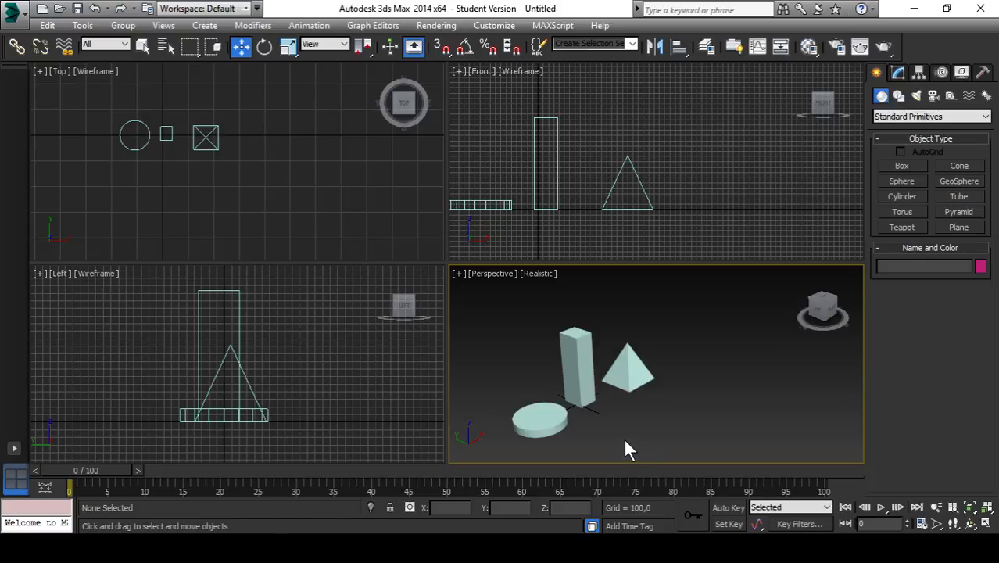
Step: Examine the keyframe positions of the cylinder, the box and the pyramid on the timeline by selecting each object
click(537, 418)
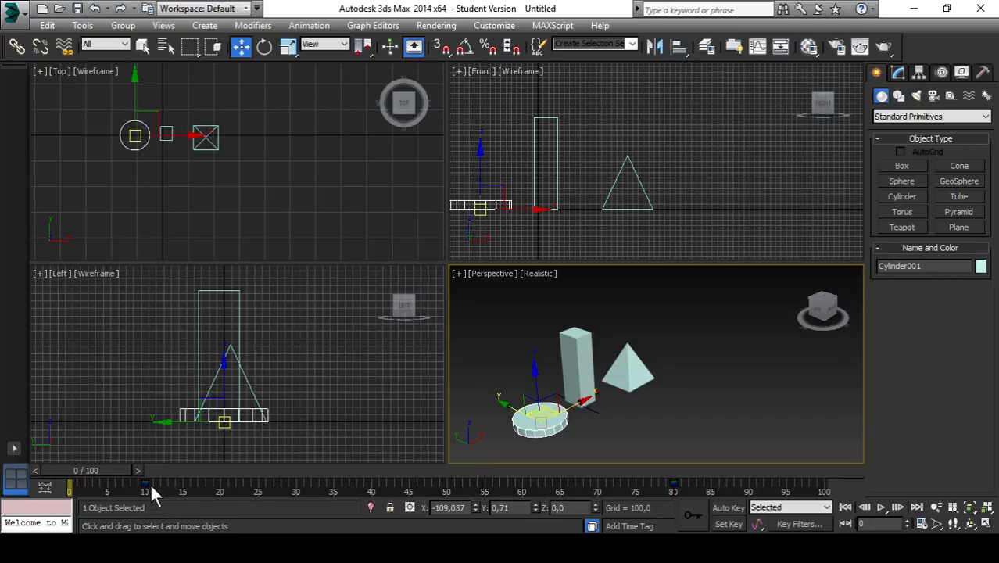
key(F8)
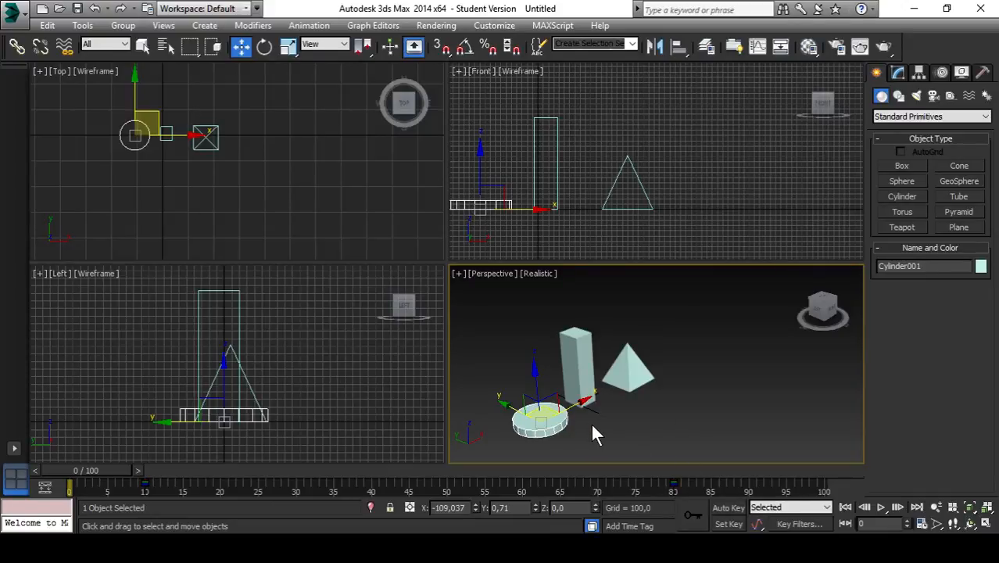
click(623, 435)
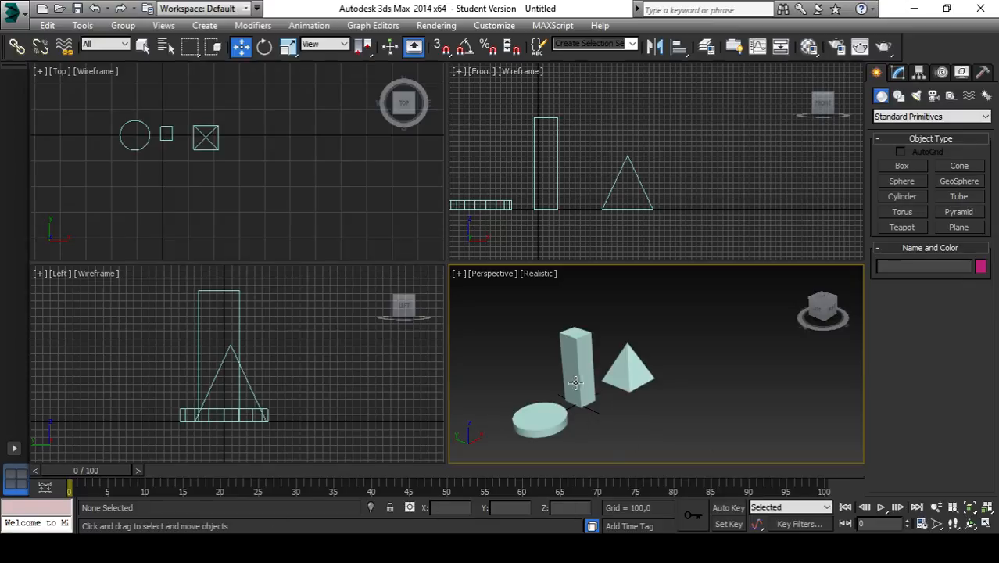
click(577, 359)
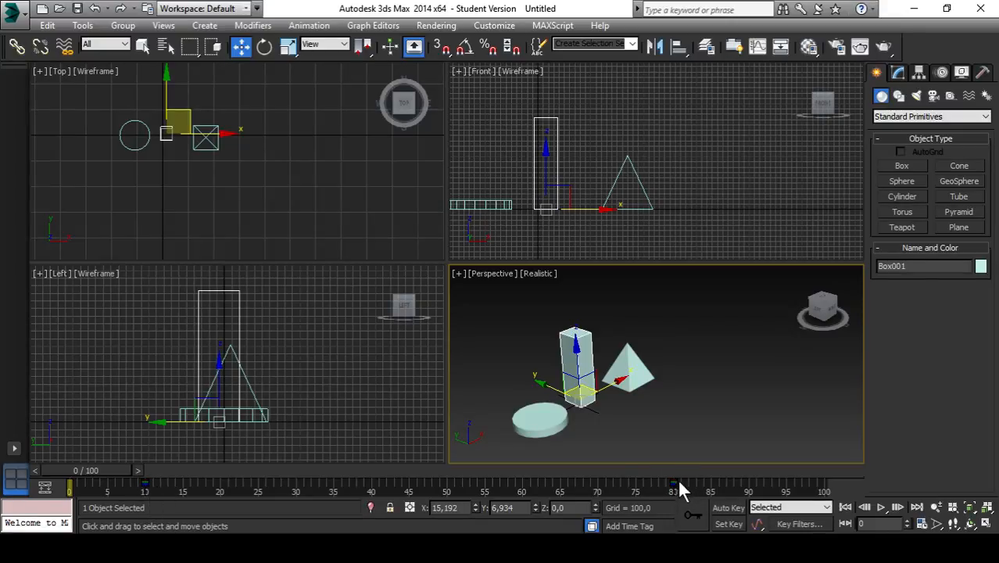
click(615, 414)
click(630, 365)
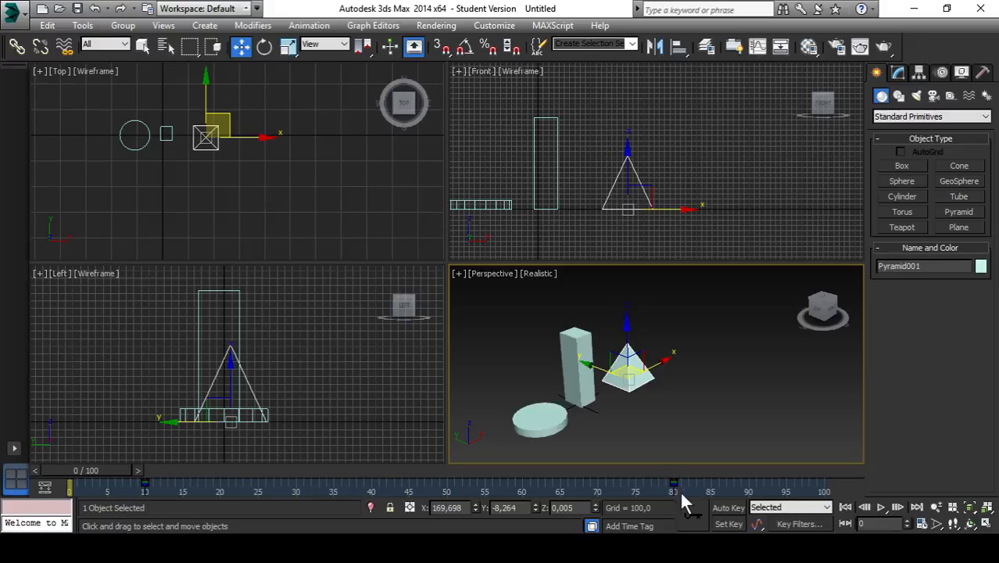
click(696, 387)
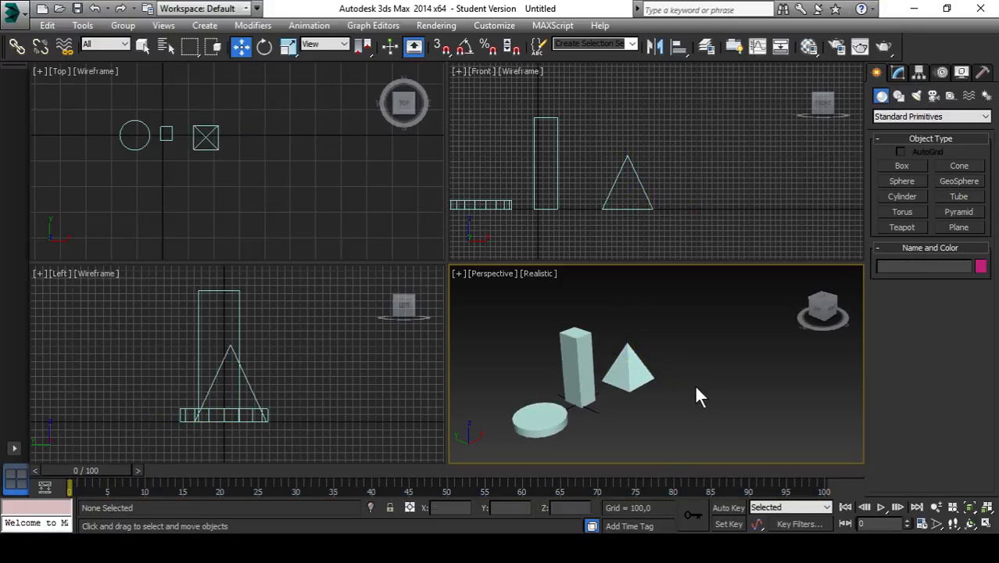
click(532, 418)
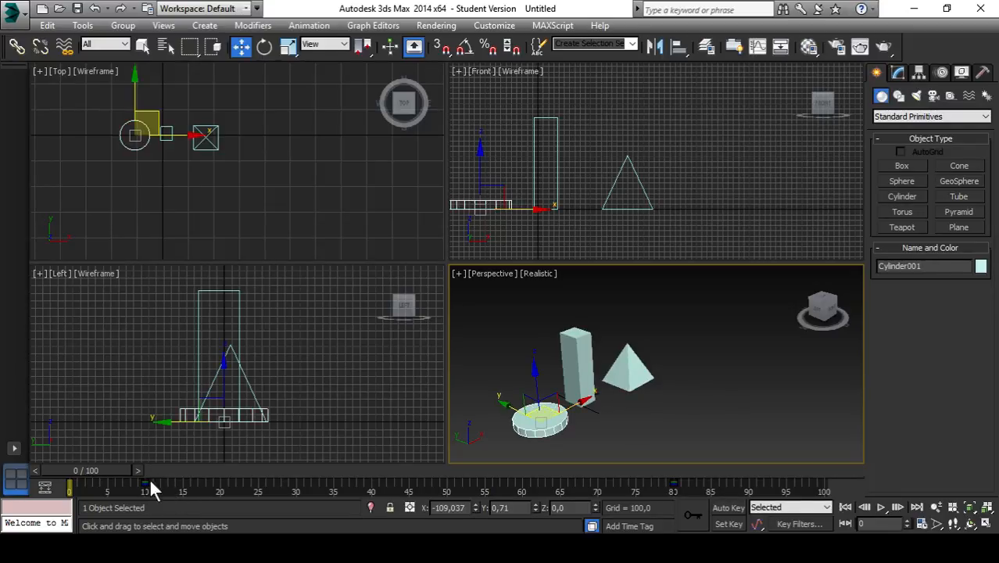
click(576, 372)
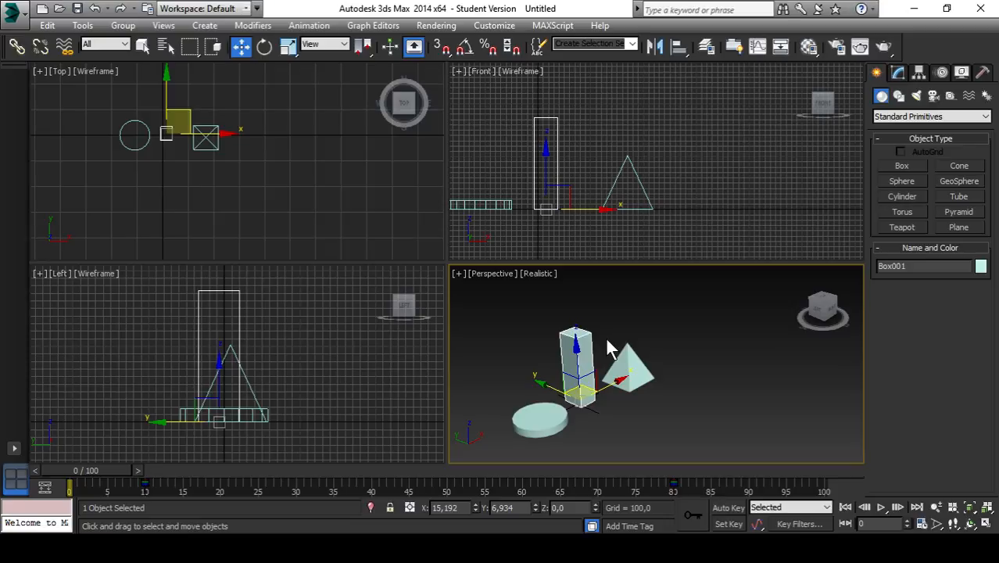
click(736, 387)
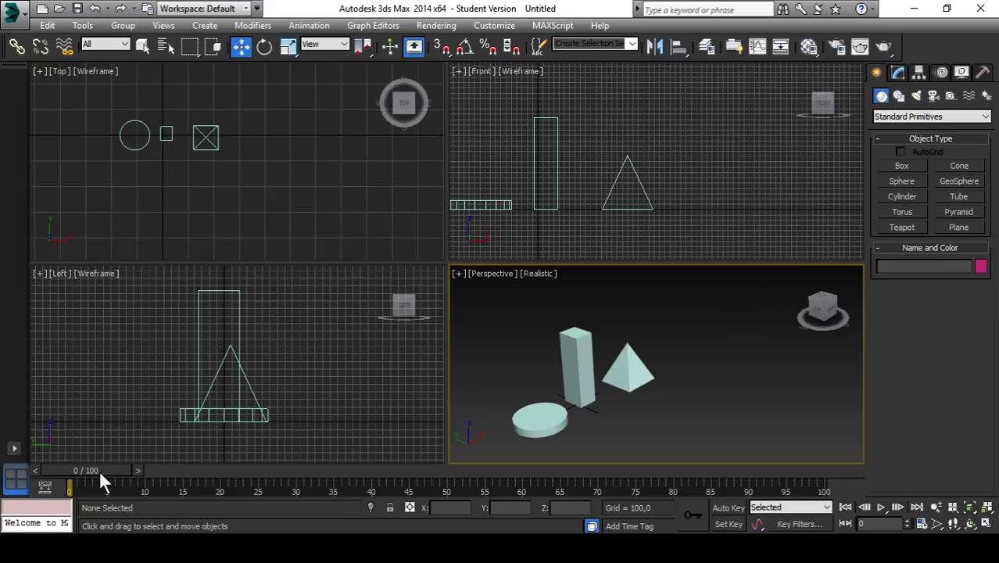
Step: Play the animation to preview how the three objects assemble, then stop it and return to frame 0
click(881, 507)
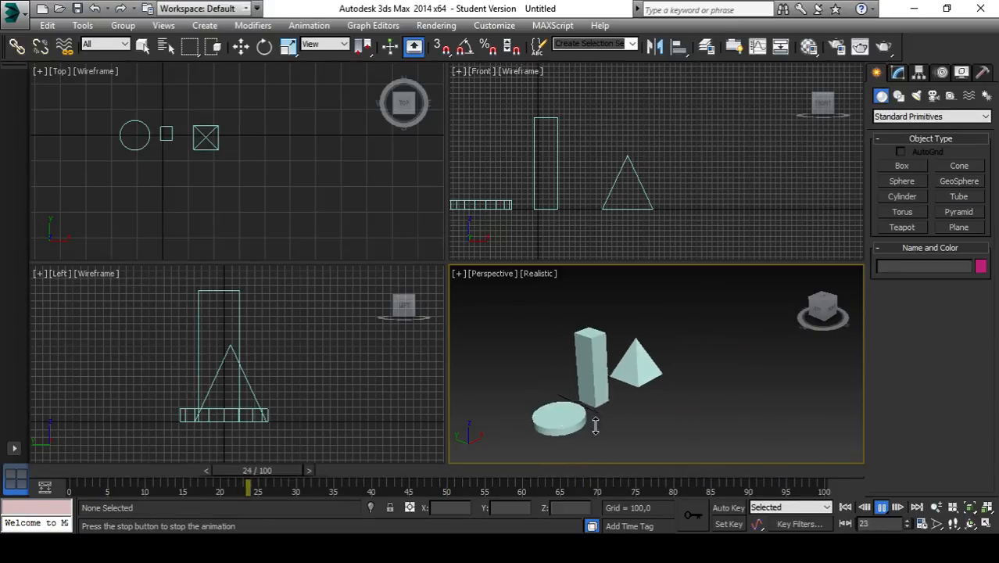
click(882, 507)
drag(749, 470, 70, 487)
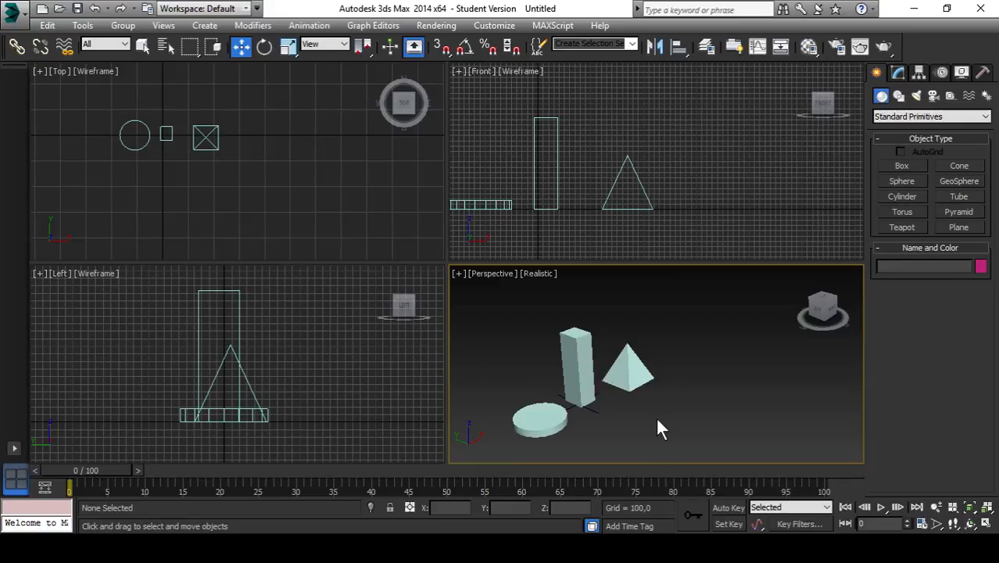
Step: Shift the pyramid's end keyframe to frame 60, then deselect the pyramid
click(627, 371)
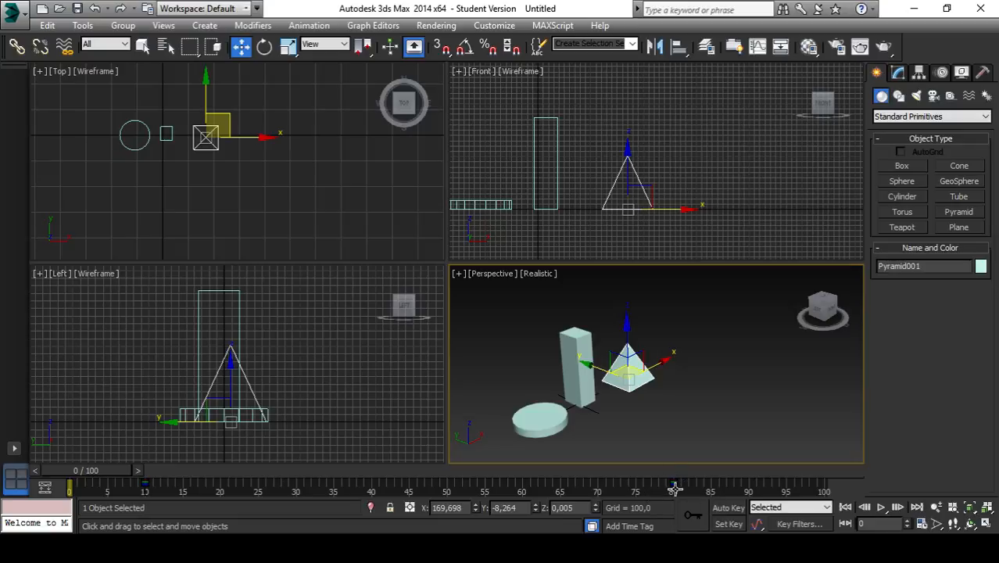
drag(659, 482, 678, 486)
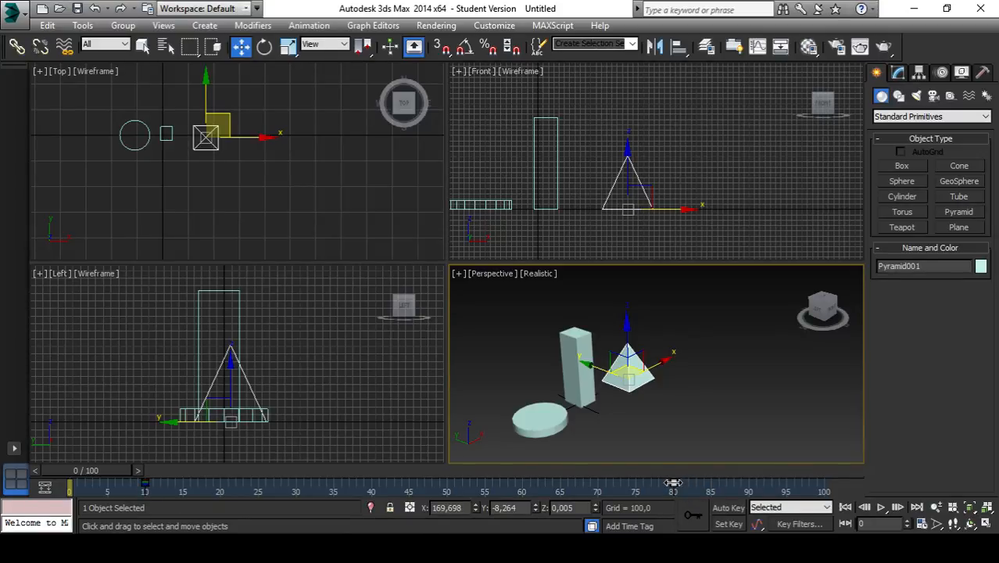
drag(672, 485, 598, 485)
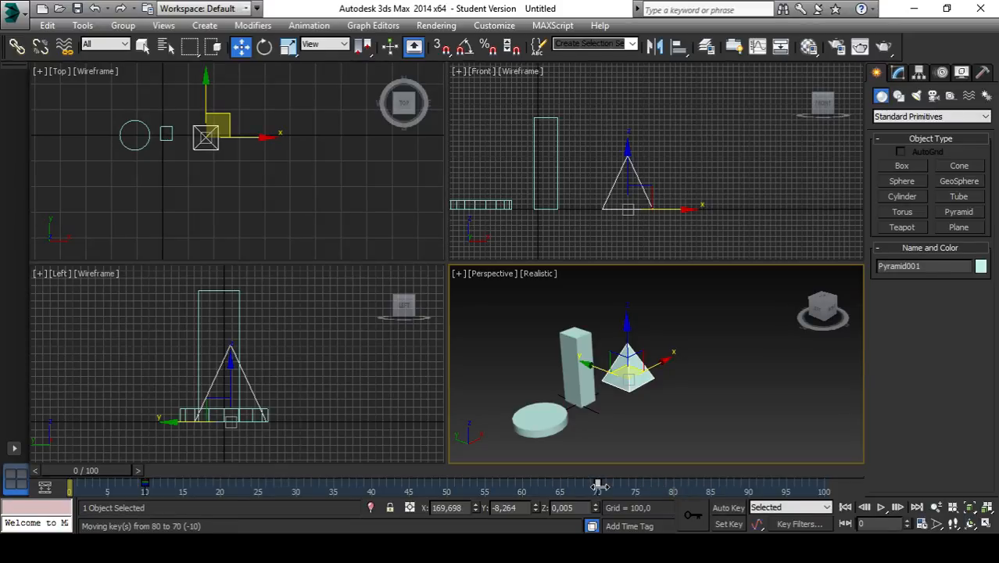
drag(598, 486, 522, 486)
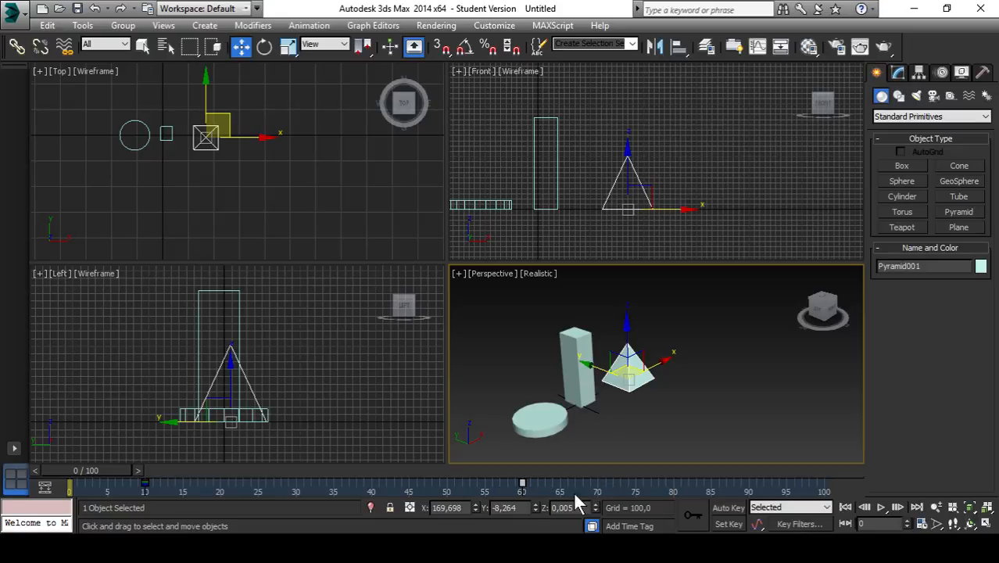
click(735, 415)
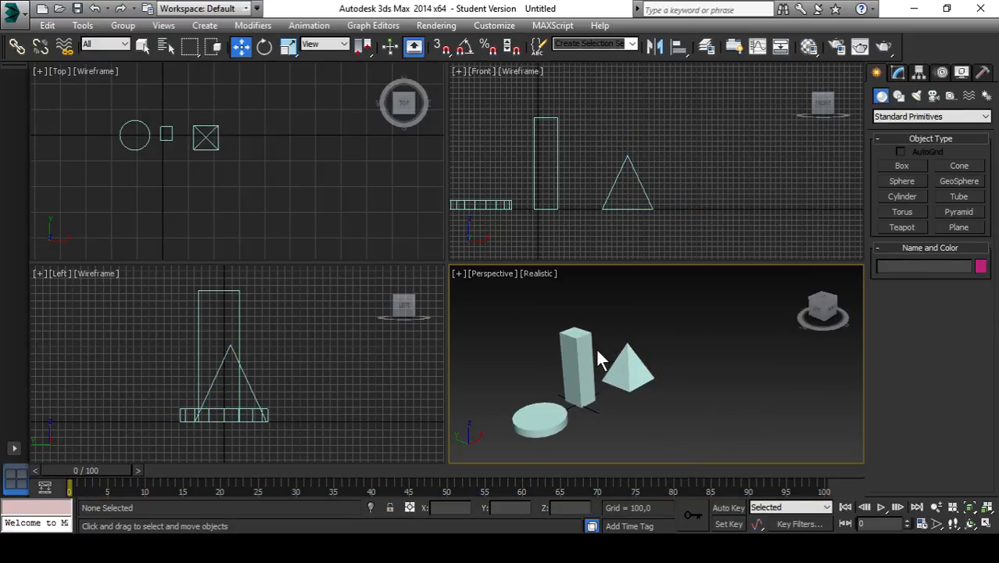
Step: Shift the box's start keyframe to frame 25 and its end keyframe to frame 70
click(576, 352)
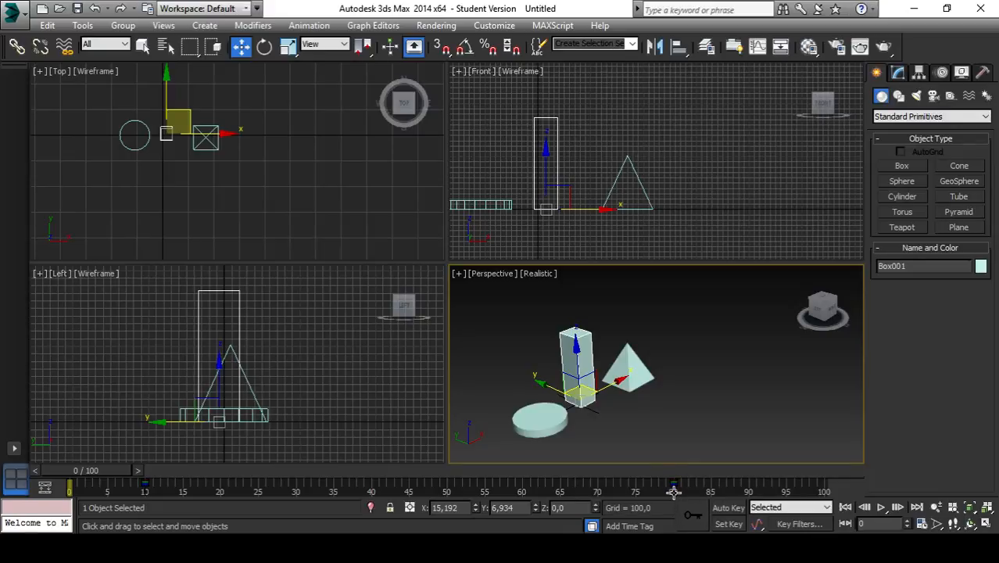
click(144, 483)
drag(145, 486, 257, 485)
drag(658, 482, 692, 491)
drag(673, 485, 597, 484)
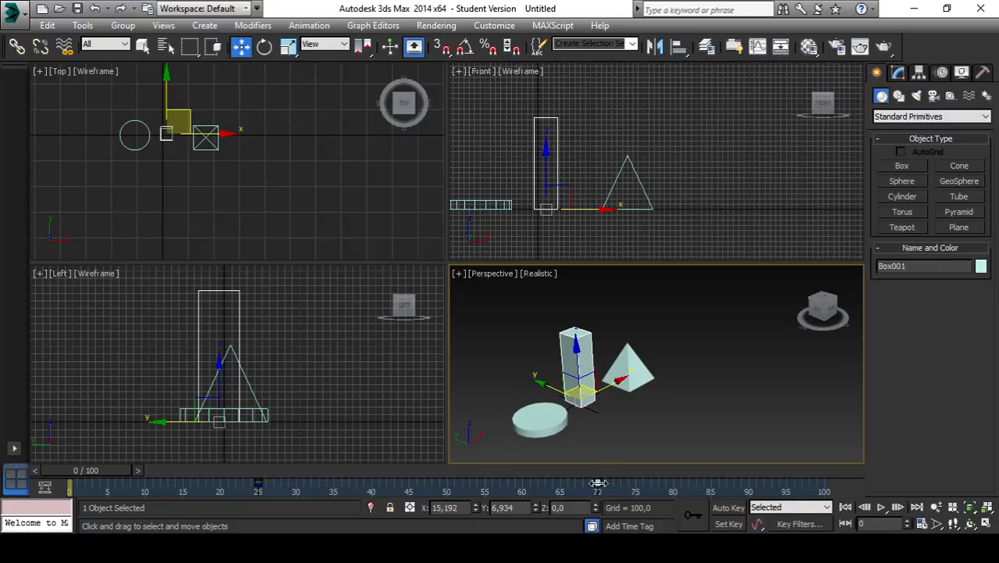
click(668, 423)
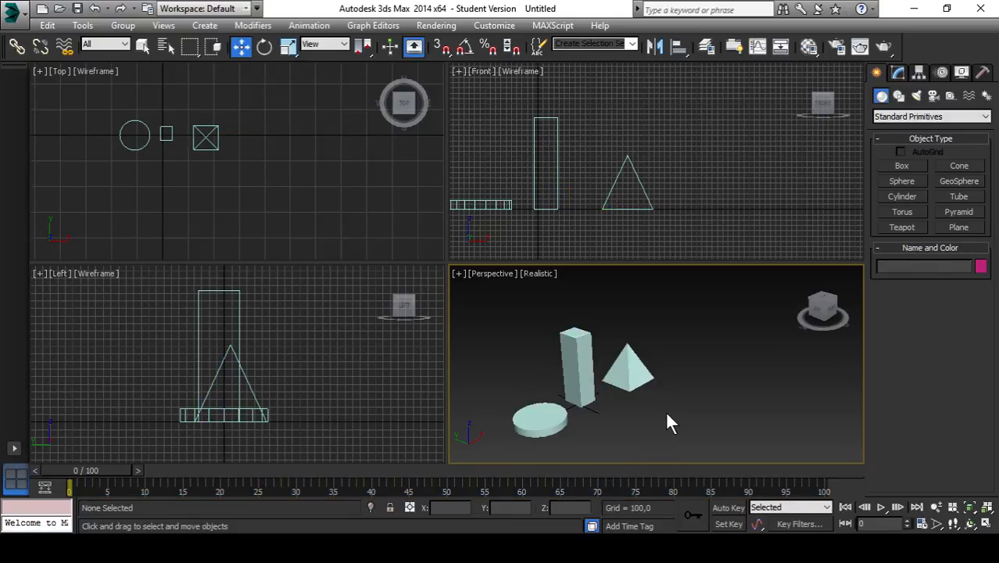
Step: Shift the cylinder's start keyframe to frame 40
click(517, 433)
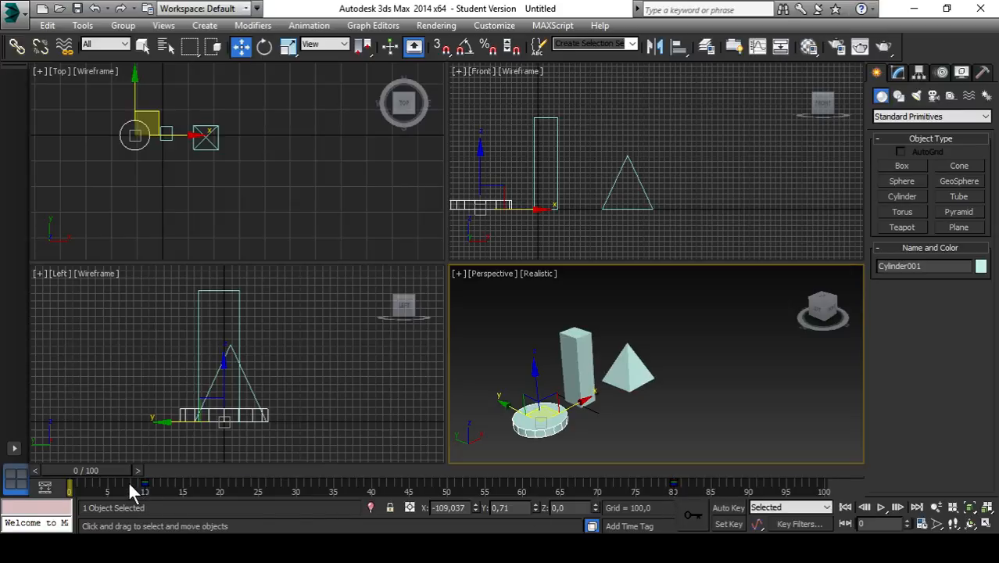
drag(128, 481, 163, 492)
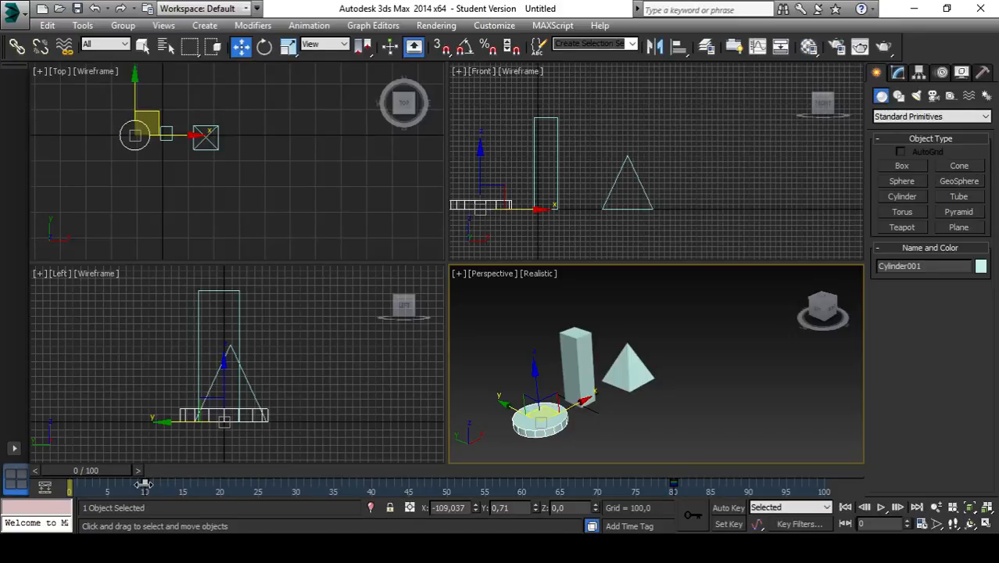
drag(145, 486, 371, 486)
Step: Scrub the second half of the animation up to frame 100 to check the cylinder's arrival under the box
click(656, 469)
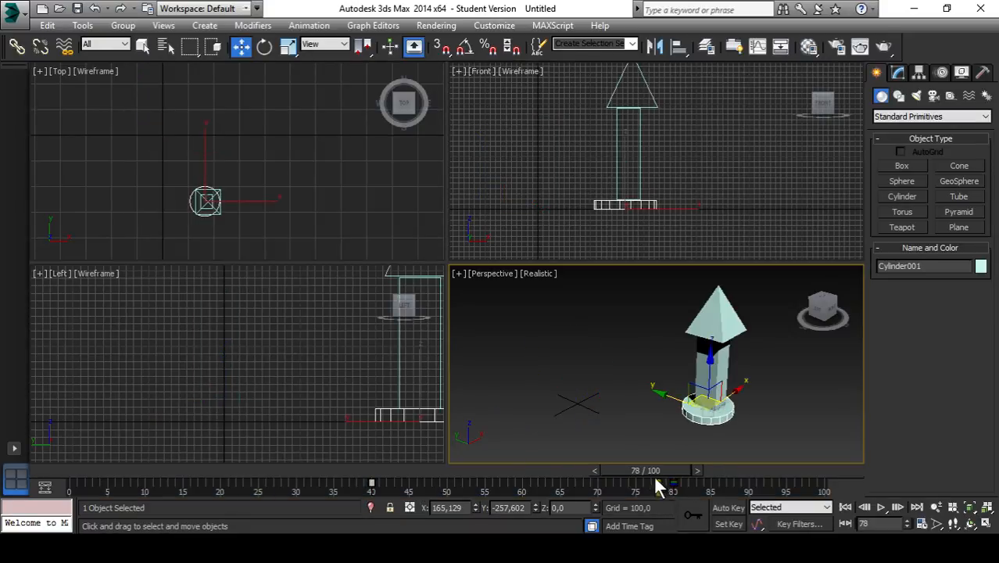
drag(659, 471, 571, 472)
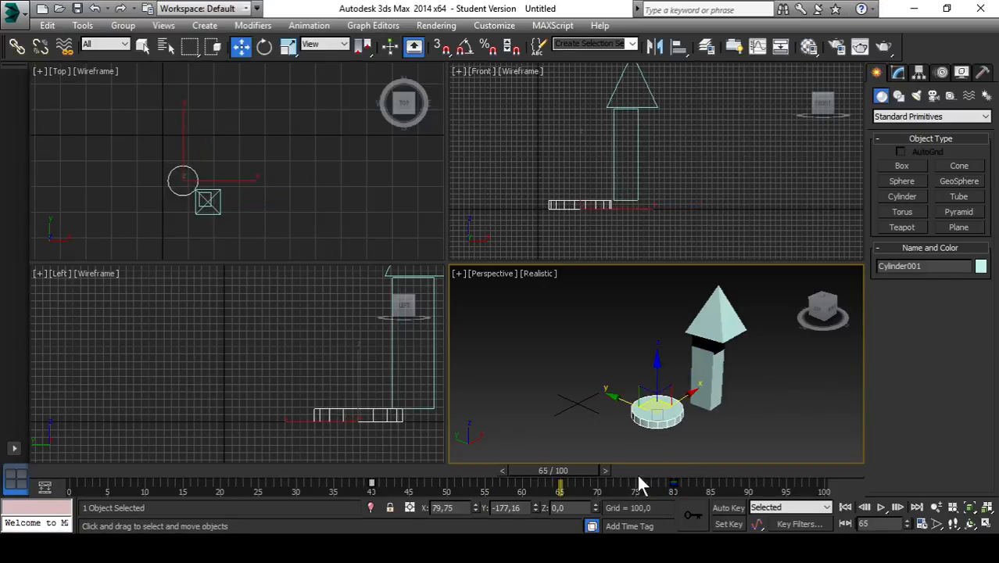
drag(554, 473, 686, 482)
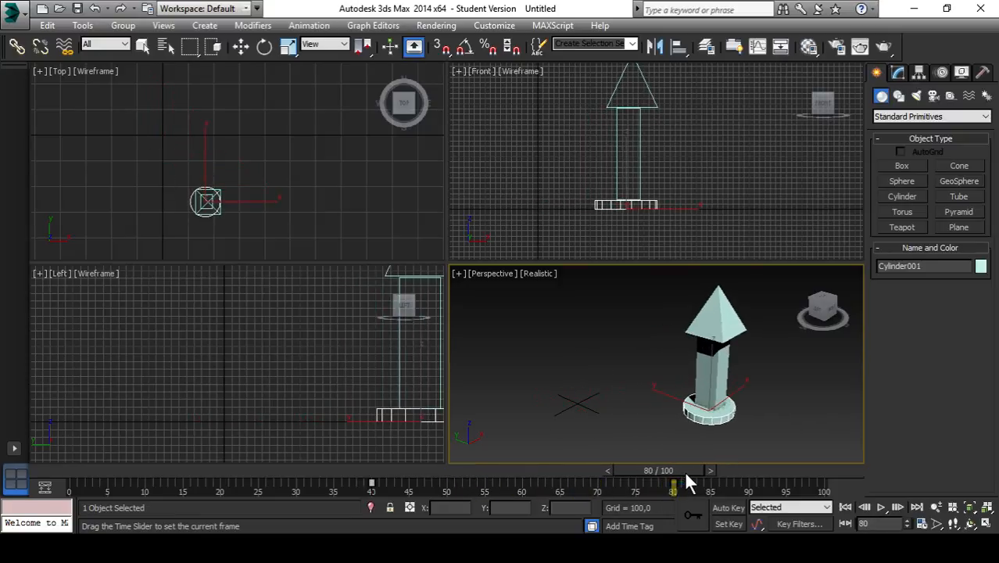
drag(678, 475, 864, 486)
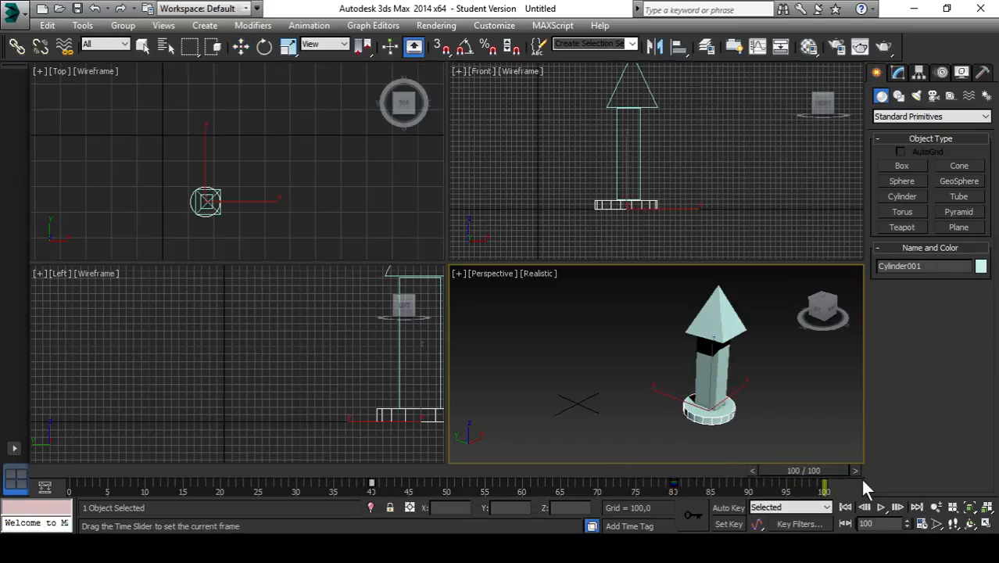
key(w)
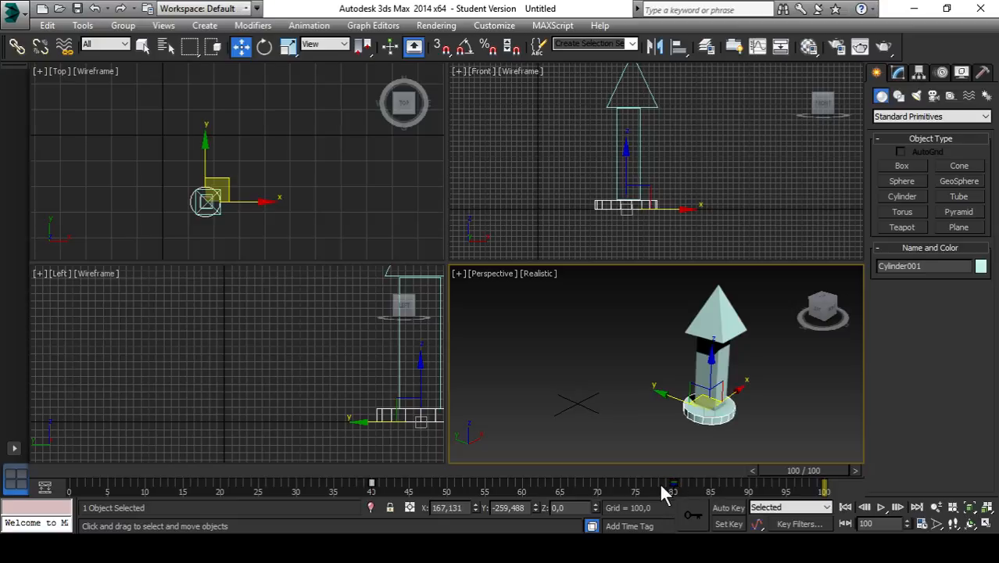
Step: Shift the cylinder's end keyframe to frame 85 and deselect the cylinder
drag(662, 484, 692, 492)
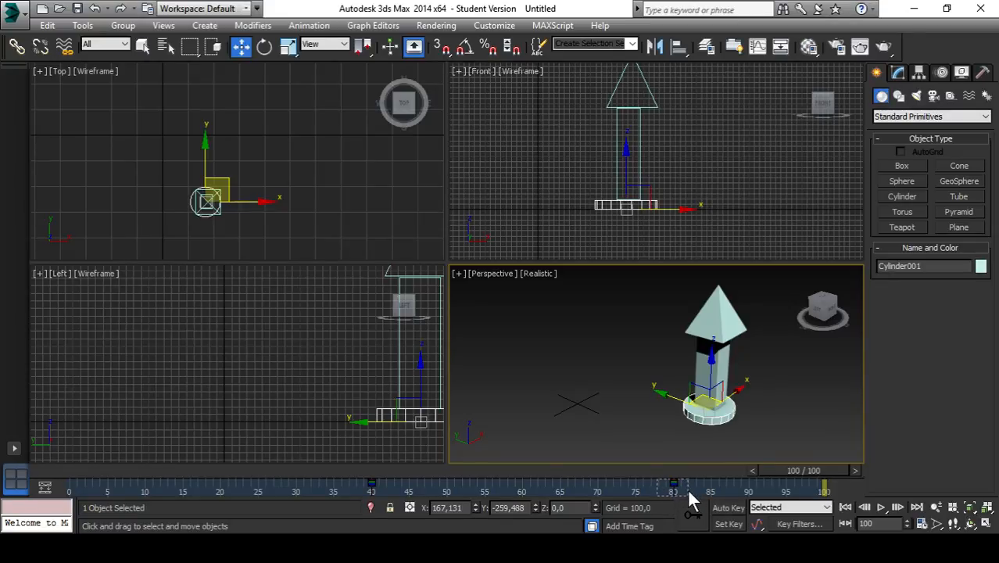
drag(688, 490, 689, 490)
drag(674, 483, 713, 486)
click(777, 420)
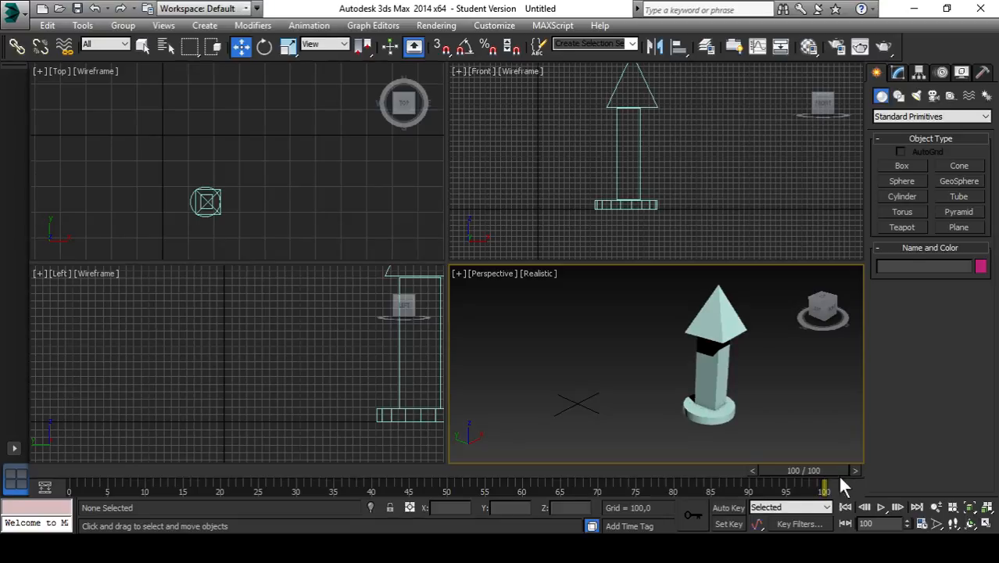
Step: Play the retimed animation to review the staggered movement, stop it and go back to frame 0
click(880, 506)
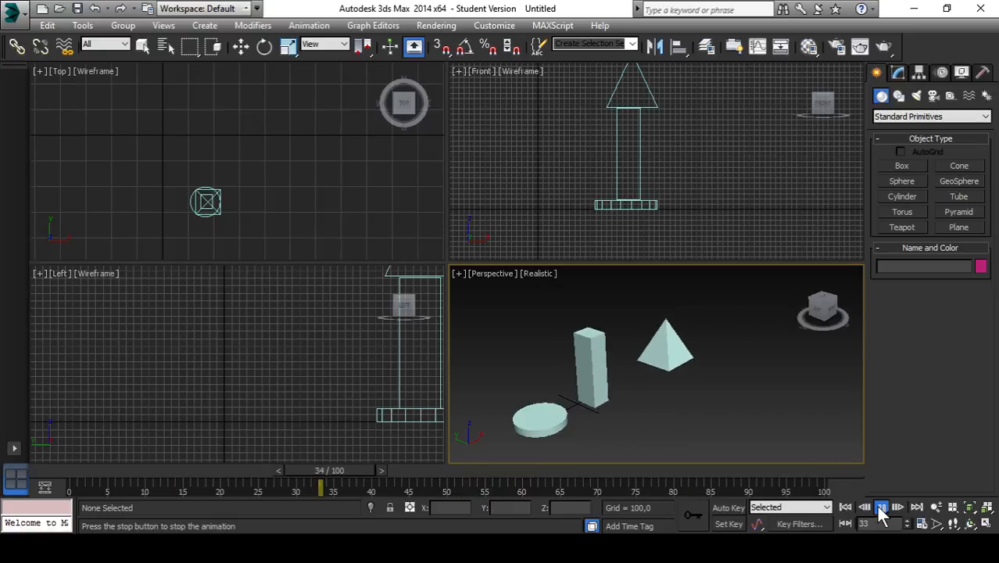
click(880, 506)
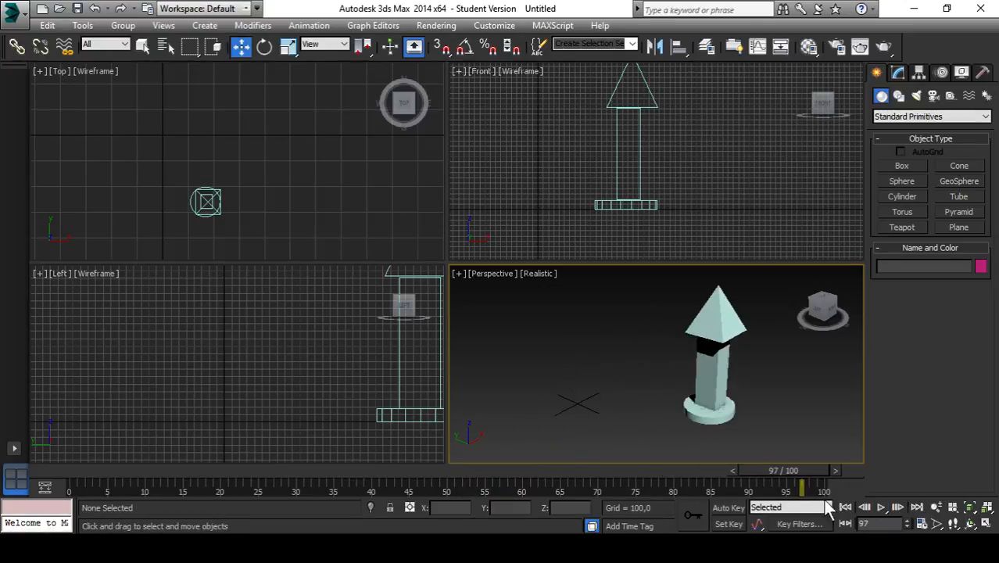
drag(803, 469, 19, 469)
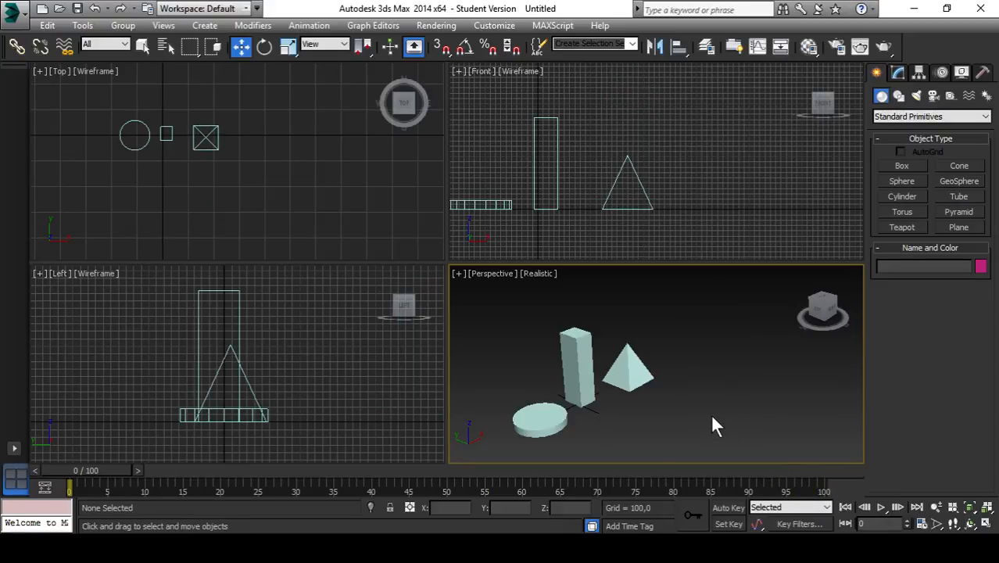
Step: Select the cylinder, the box and the pyramid in turn to review their new keyframe positions
click(533, 420)
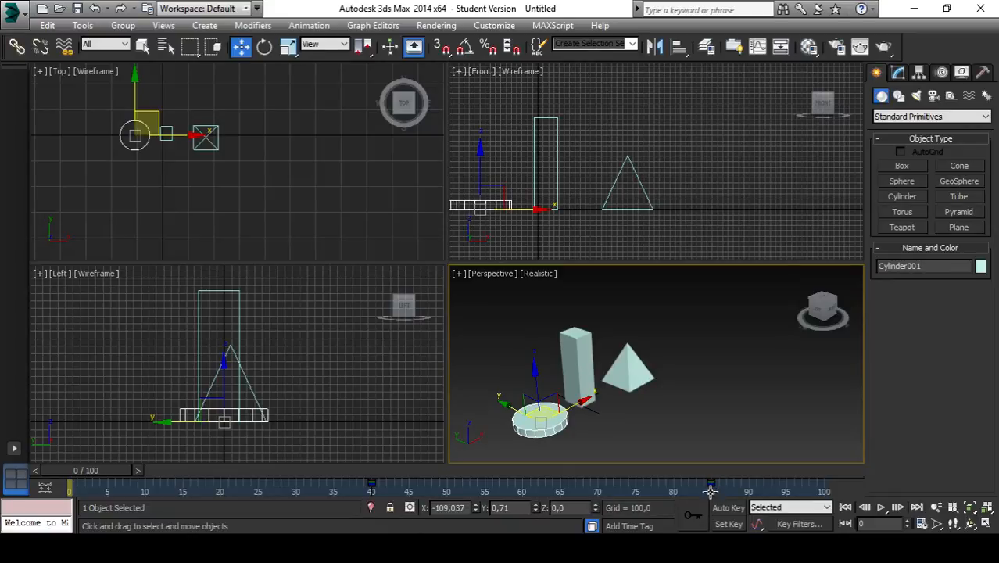
click(578, 370)
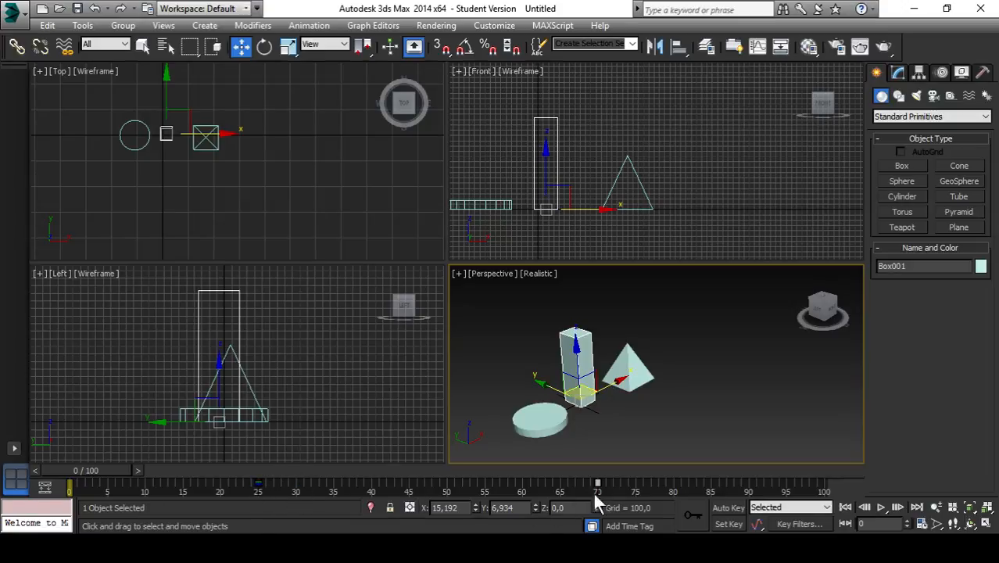
click(636, 385)
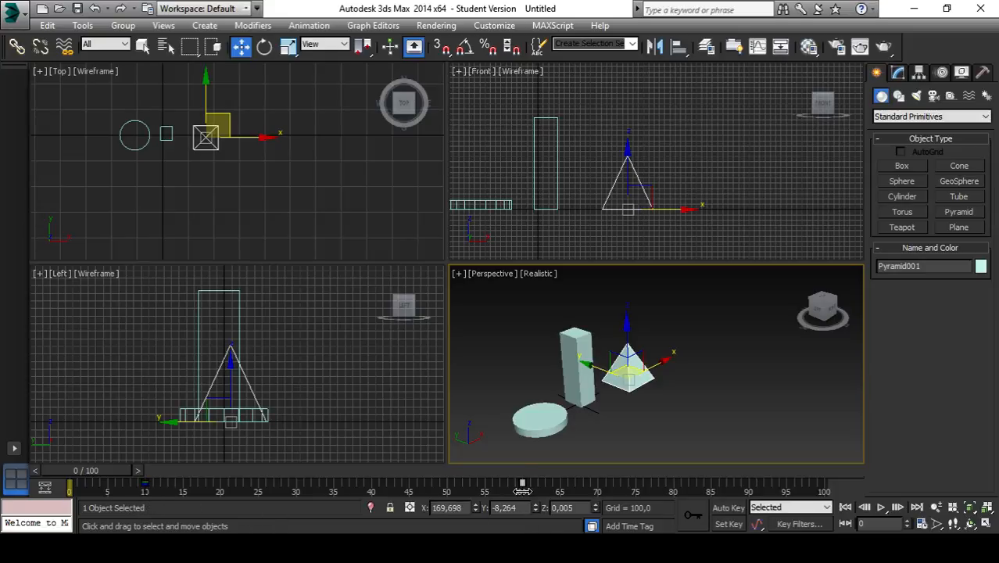
Step: Select the cylinder, box and pyramid together to review all their keyframes on the timeline, and clear the selection
click(673, 416)
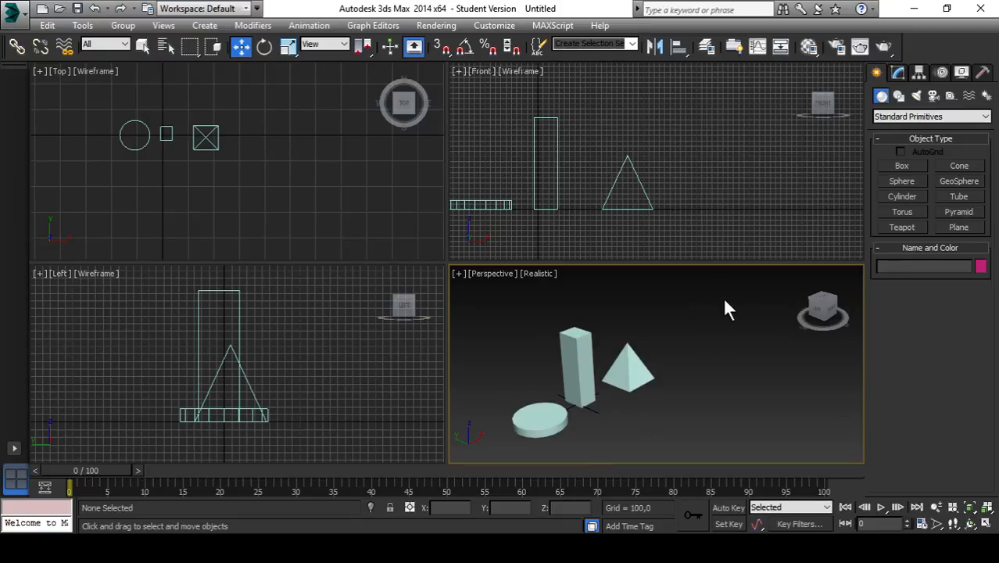
drag(723, 300, 481, 451)
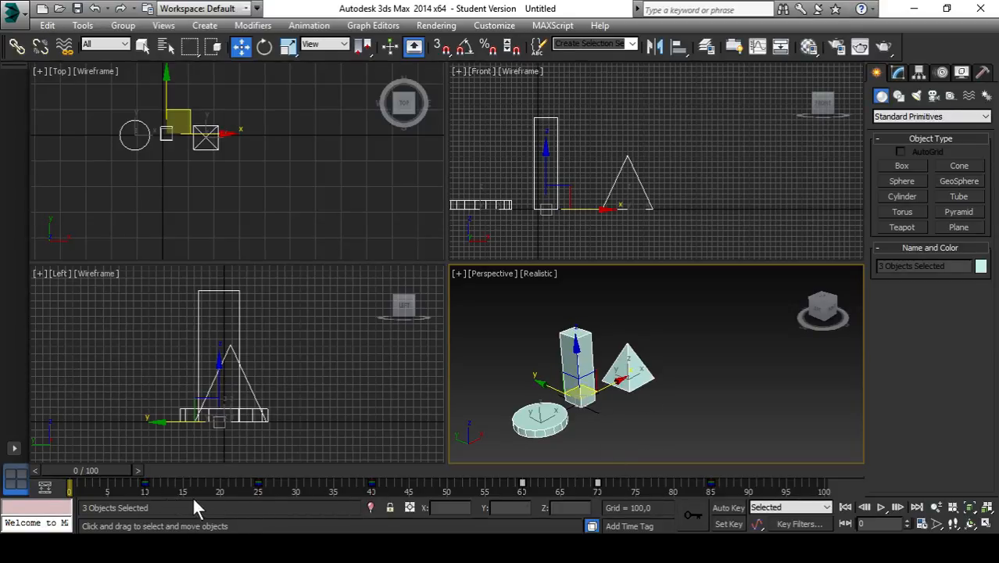
click(645, 488)
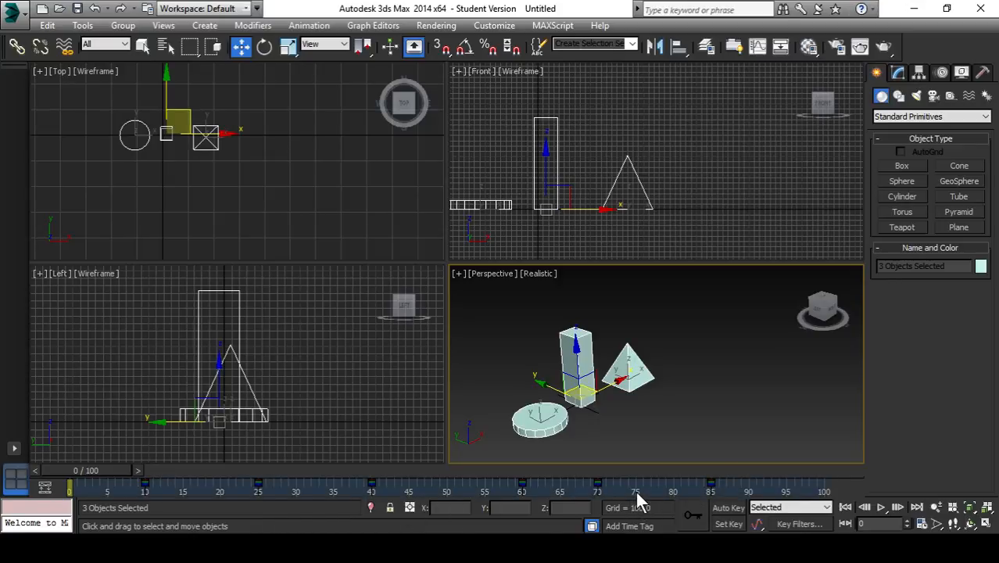
click(659, 415)
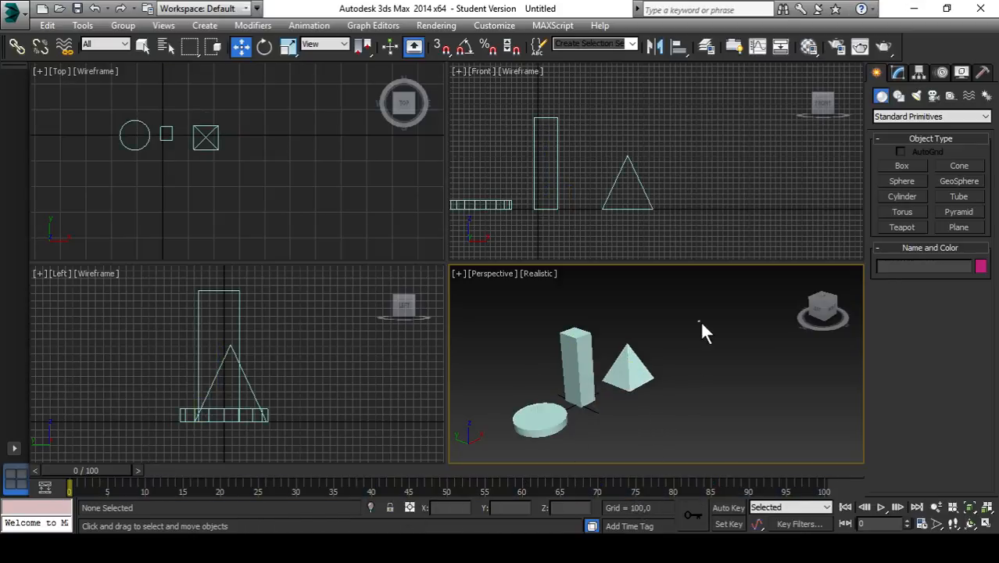
drag(702, 322, 505, 449)
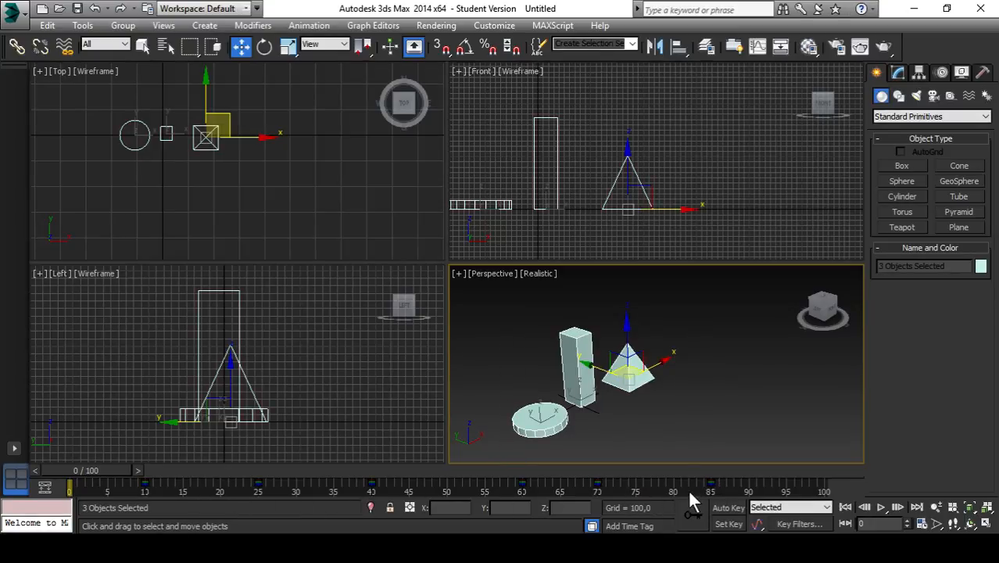
click(711, 387)
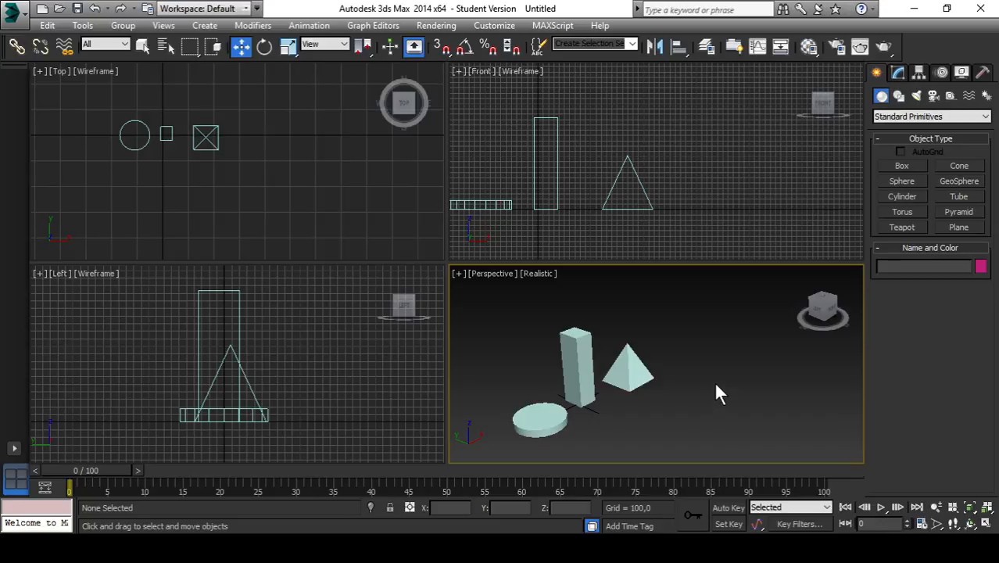